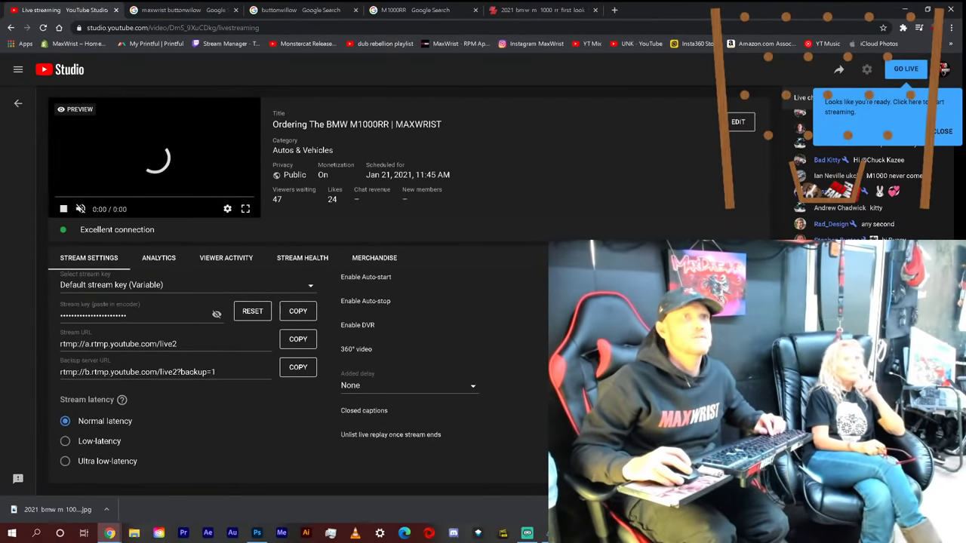
Start the MAXWRIST BMW M1000RR live stream and view its live analytics.
{"action": "left_click", "coordinate": [908, 70]}
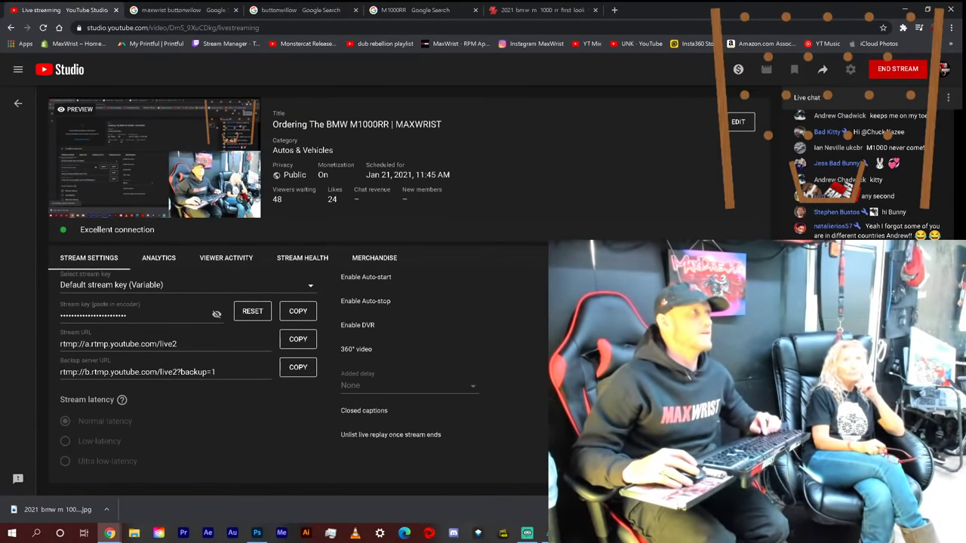
{"action": "left_click", "coordinate": [159, 257]}
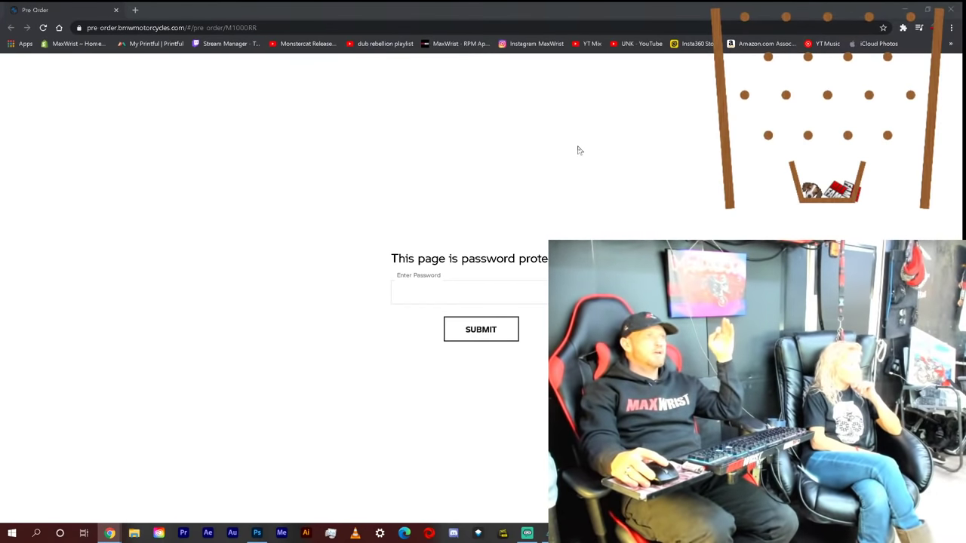
Reload the password-protected M1000RR pre-order page.
{"action": "left_click", "coordinate": [45, 28]}
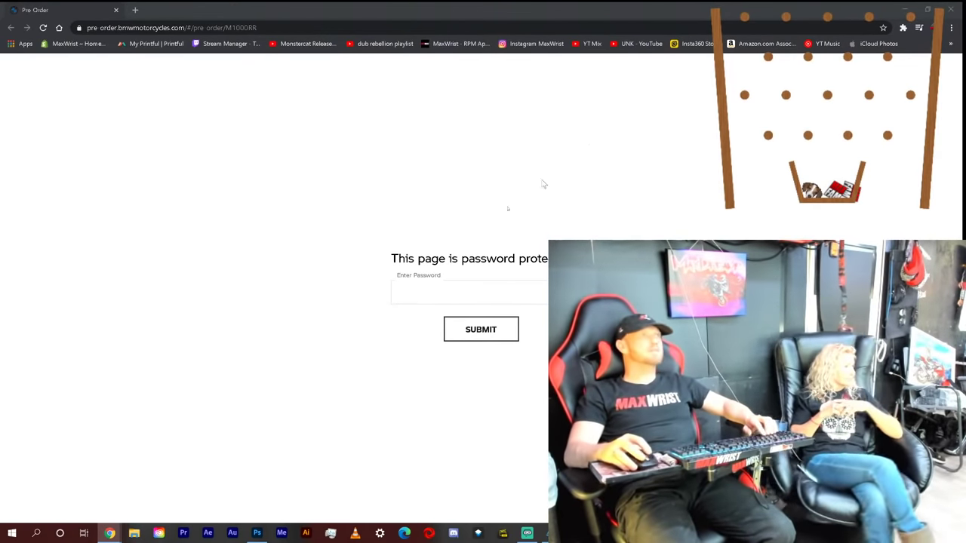
{"action": "left_click", "coordinate": [43, 27]}
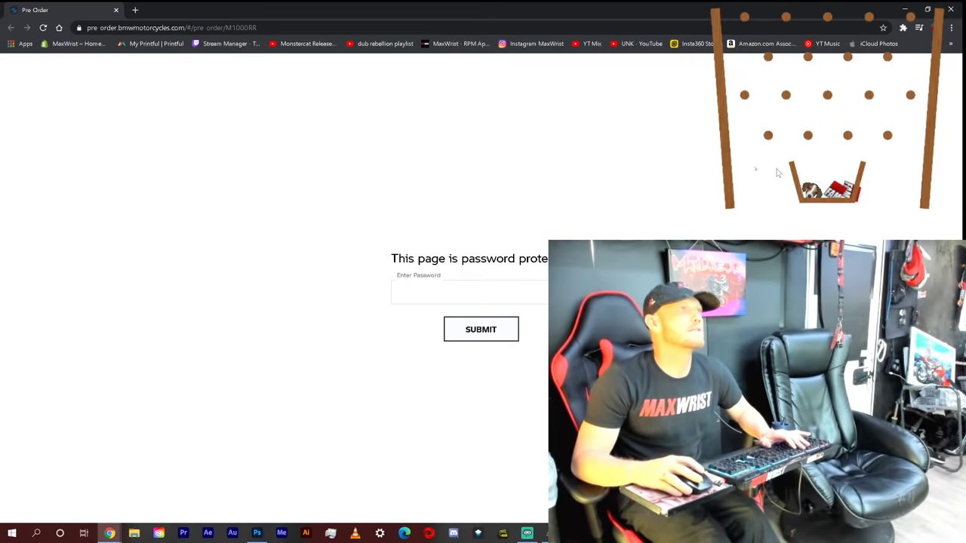
Refresh the M 1000 RR pre-order page repeatedly until the password screen gives way.
{"action": "key", "text": "F5"}
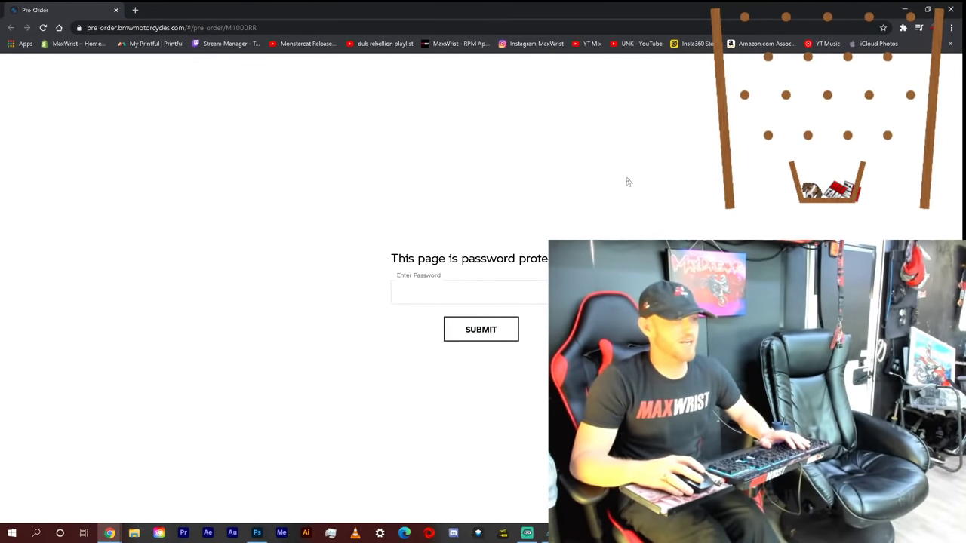
{"action": "key", "text": "F5"}
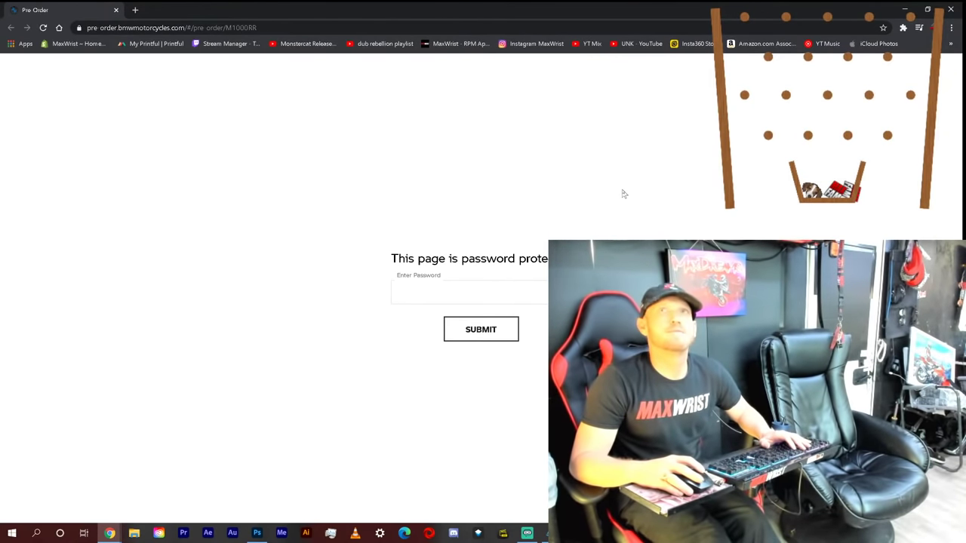
{"action": "key", "text": "F5"}
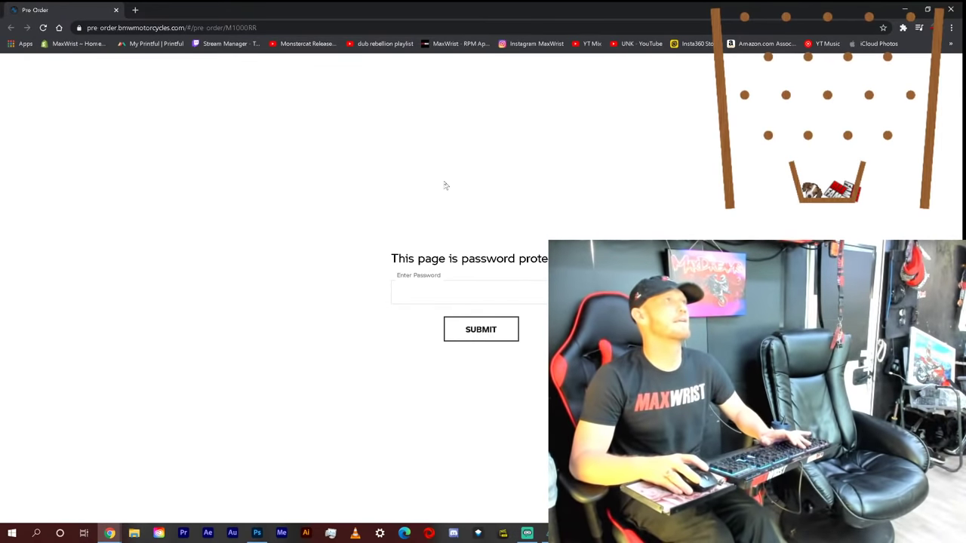
{"action": "key", "text": "F5"}
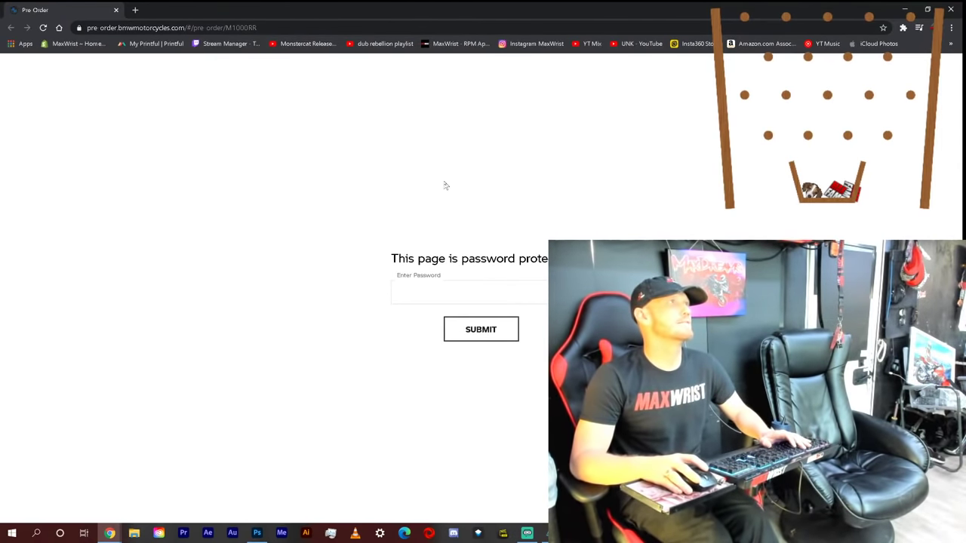
{"action": "key", "text": "F5"}
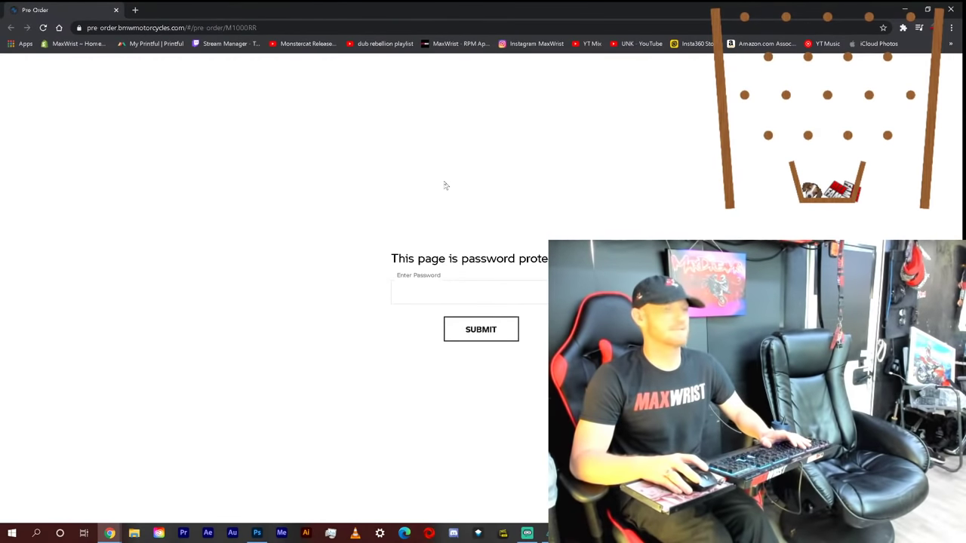
{"action": "key", "text": "F5"}
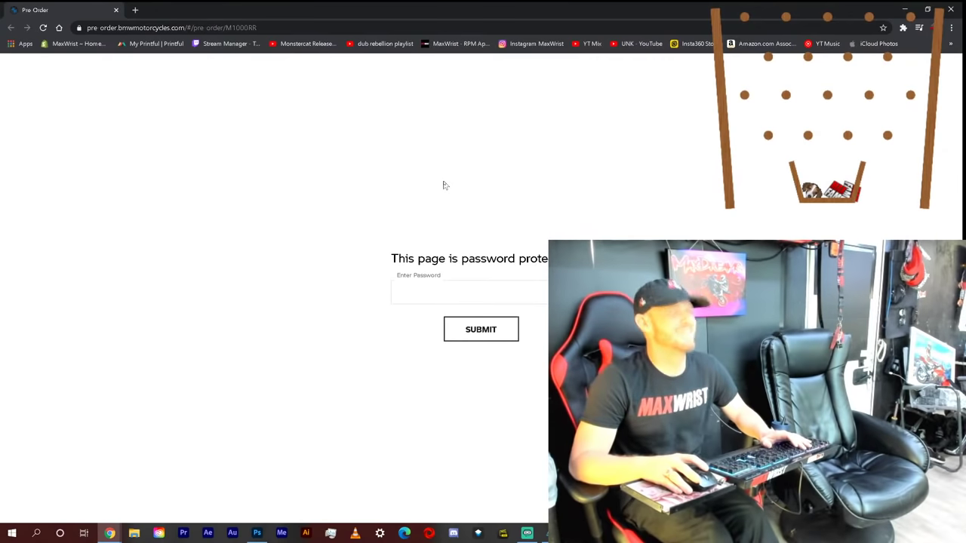
{"action": "key", "text": "F5"}
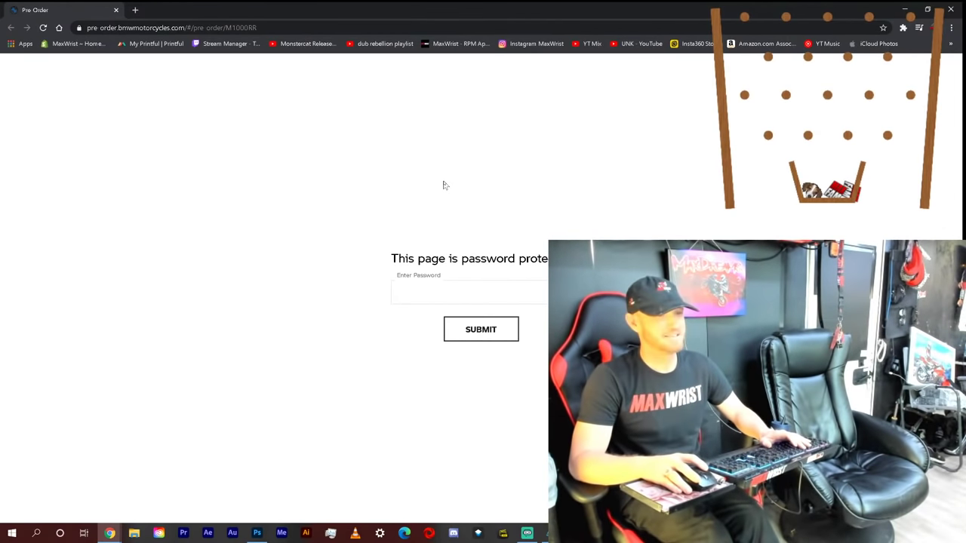
{"action": "key", "text": "F5"}
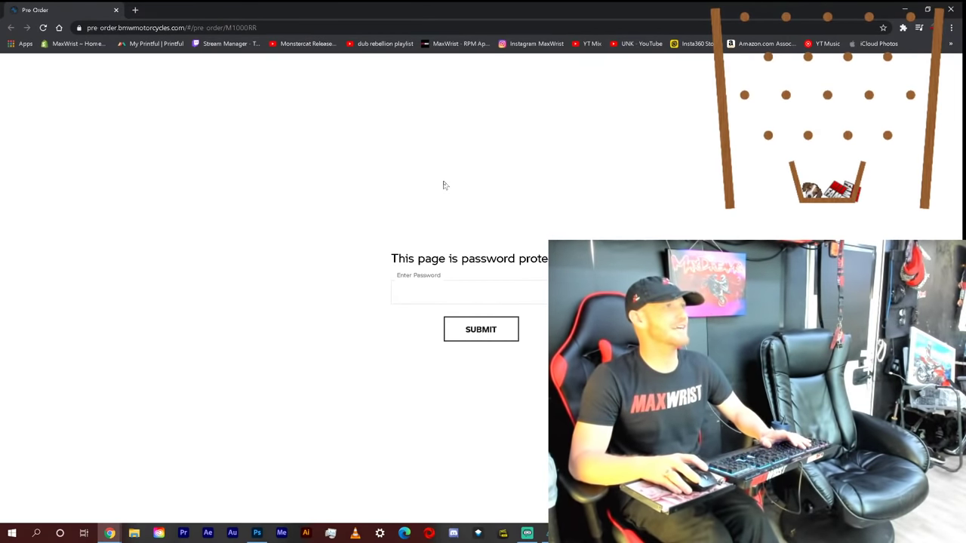
{"action": "key", "text": "F5"}
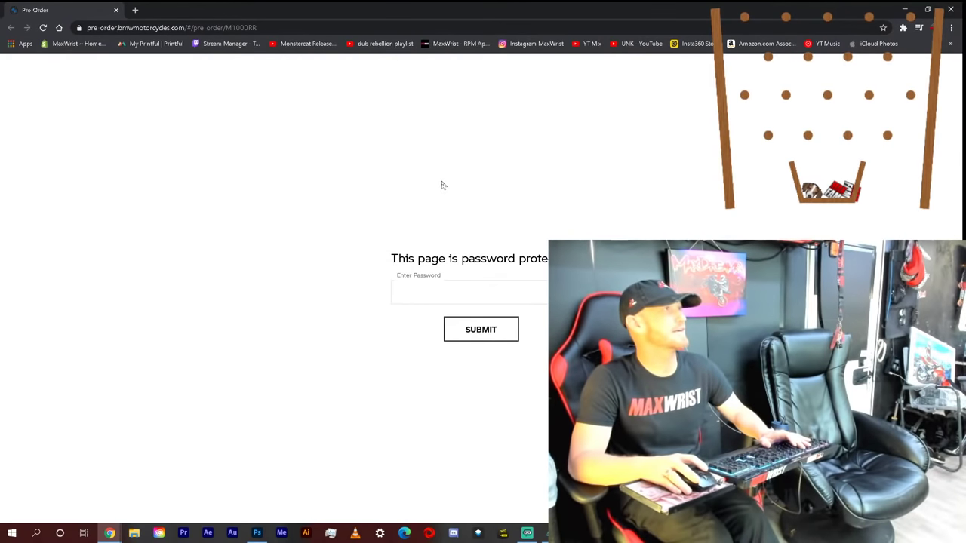
{"action": "key", "text": "F5"}
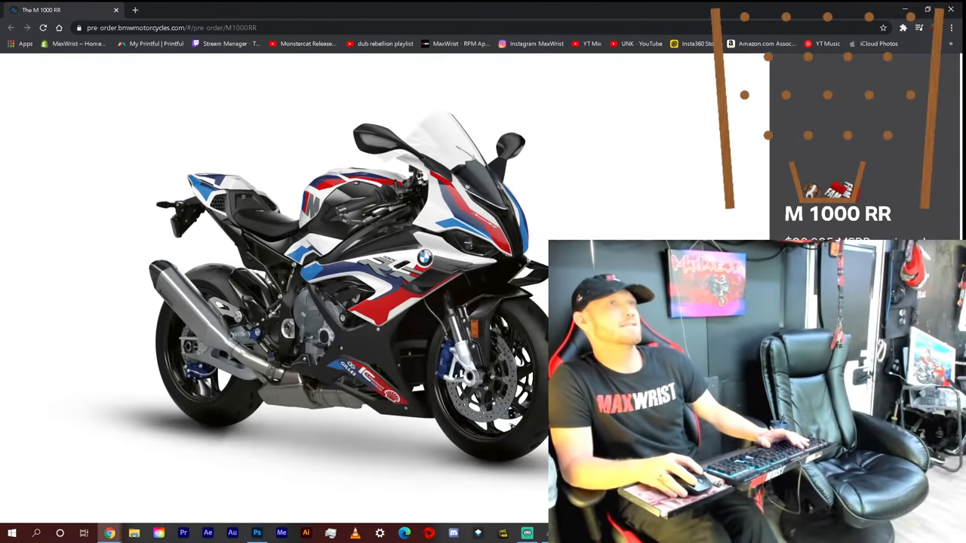
{"action": "scroll", "coordinate": [340, 286], "scroll_direction": "down", "scroll_amount": 5}
{"action": "scroll", "coordinate": [340, 286], "scroll_direction": "down", "scroll_amount": 5}
{"action": "scroll", "coordinate": [339, 287], "scroll_direction": "down", "scroll_amount": 5}
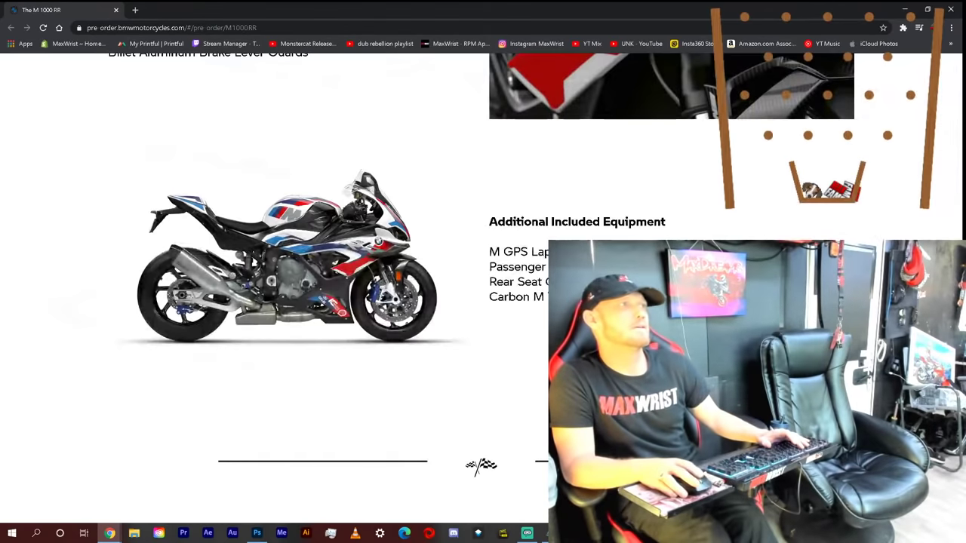
{"action": "scroll", "coordinate": [340, 287], "scroll_direction": "down", "scroll_amount": 3}
{"action": "scroll", "coordinate": [339, 287], "scroll_direction": "down", "scroll_amount": 8}
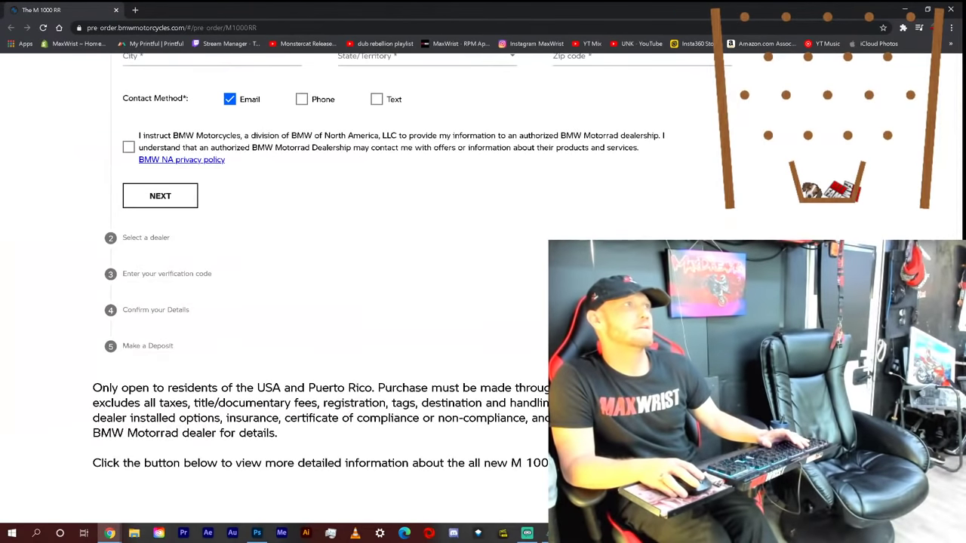
{"action": "scroll", "coordinate": [339, 287], "scroll_direction": "up", "scroll_amount": 3}
{"action": "scroll", "coordinate": [340, 286], "scroll_direction": "up", "scroll_amount": 5}
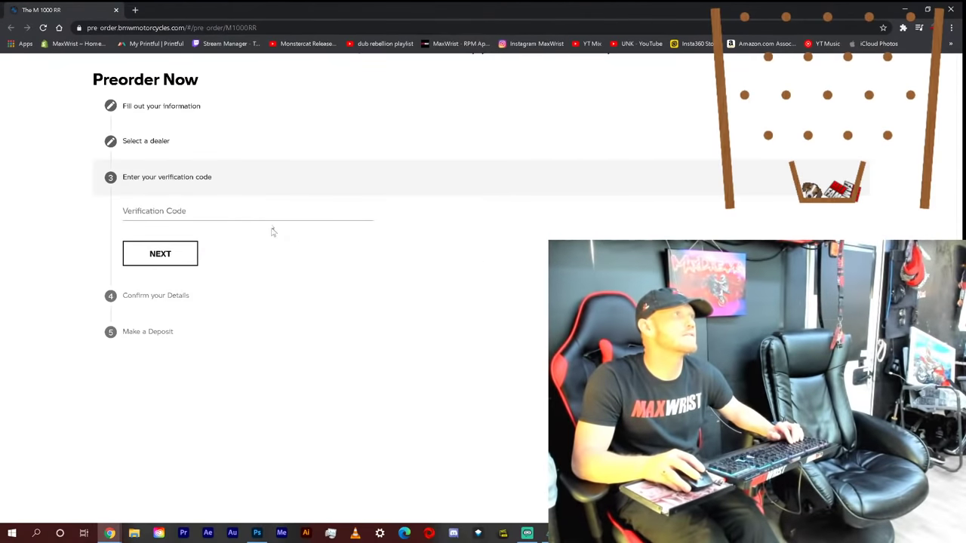
Start entering the verification code, correcting a mistyped lowercase letter.
{"action": "left_click", "coordinate": [272, 221]}
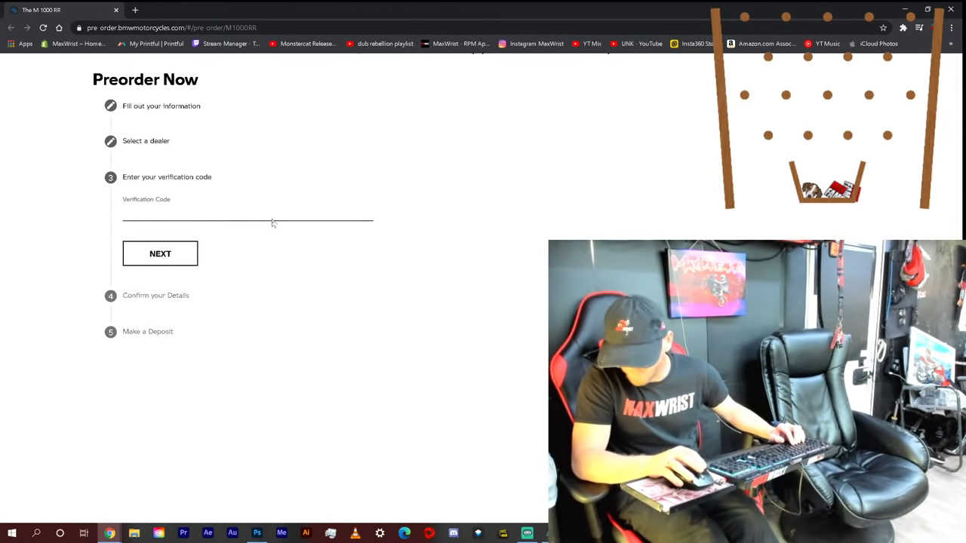
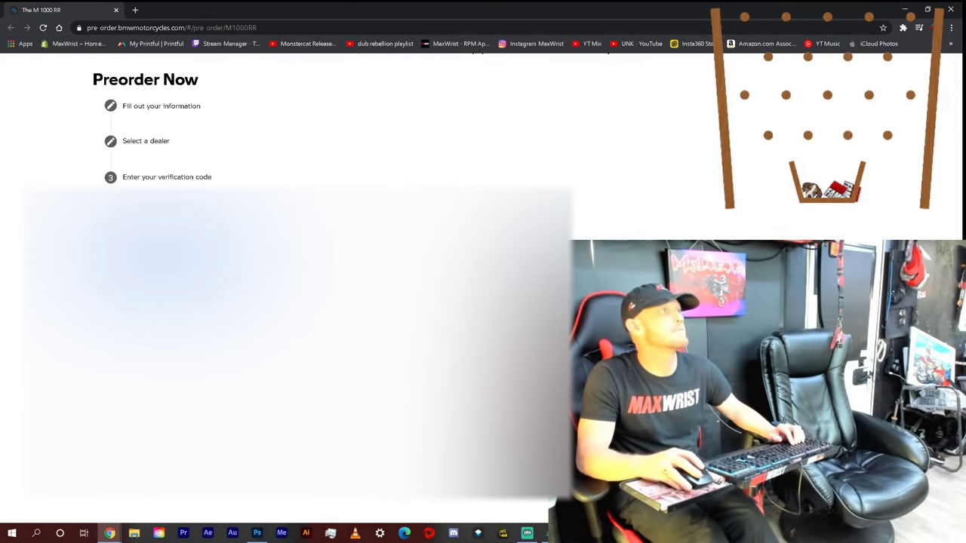
Submit the verification code to finish the M 1000 RR pre-order.
{"action": "key", "text": "Return"}
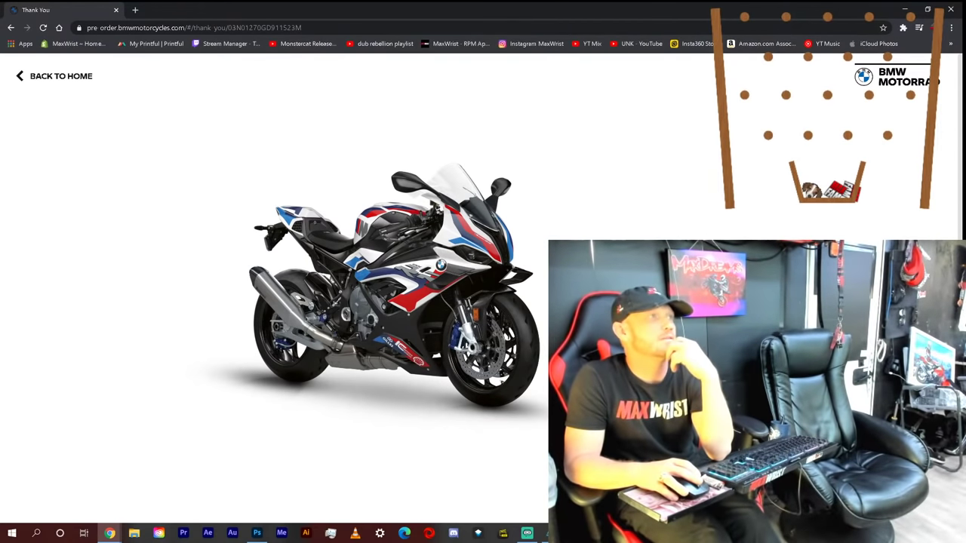
{"action": "scroll", "coordinate": [302, 302], "scroll_direction": "down", "scroll_amount": 8}
{"action": "scroll", "coordinate": [302, 302], "scroll_direction": "up", "scroll_amount": 2}
{"action": "scroll", "coordinate": [302, 301], "scroll_direction": "up", "scroll_amount": 2}
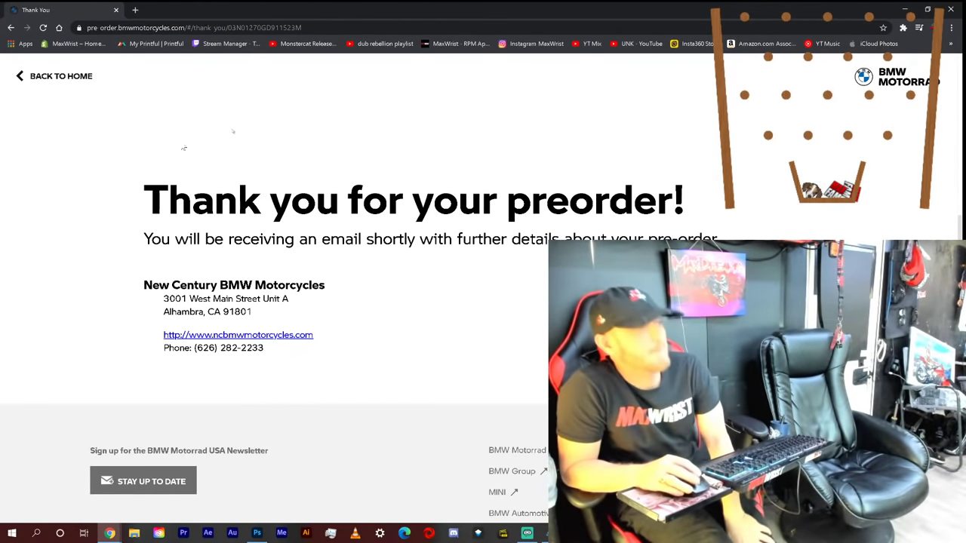
{"action": "scroll", "coordinate": [198, 128], "scroll_direction": "down", "scroll_amount": 2}
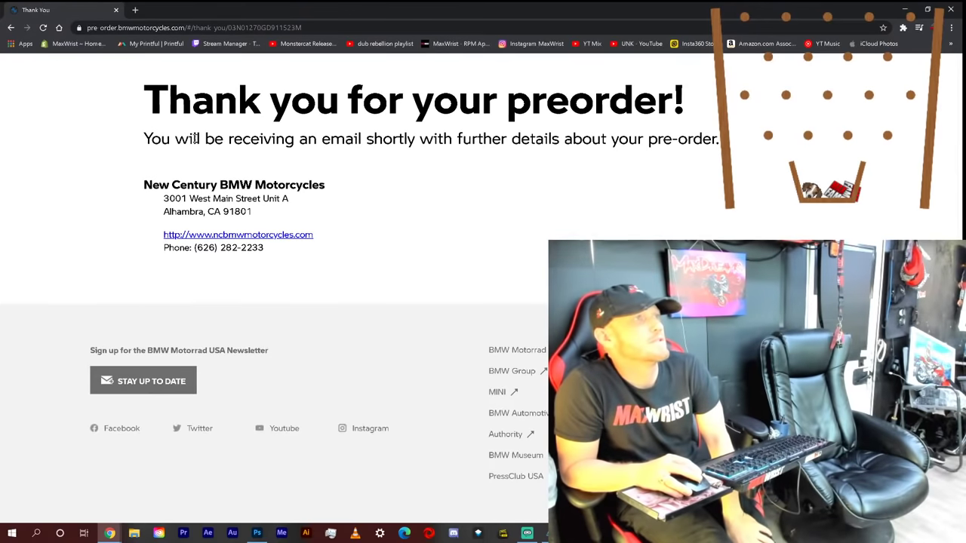
{"action": "scroll", "coordinate": [196, 138], "scroll_direction": "down", "scroll_amount": 2}
{"action": "scroll", "coordinate": [197, 138], "scroll_direction": "up", "scroll_amount": 4}
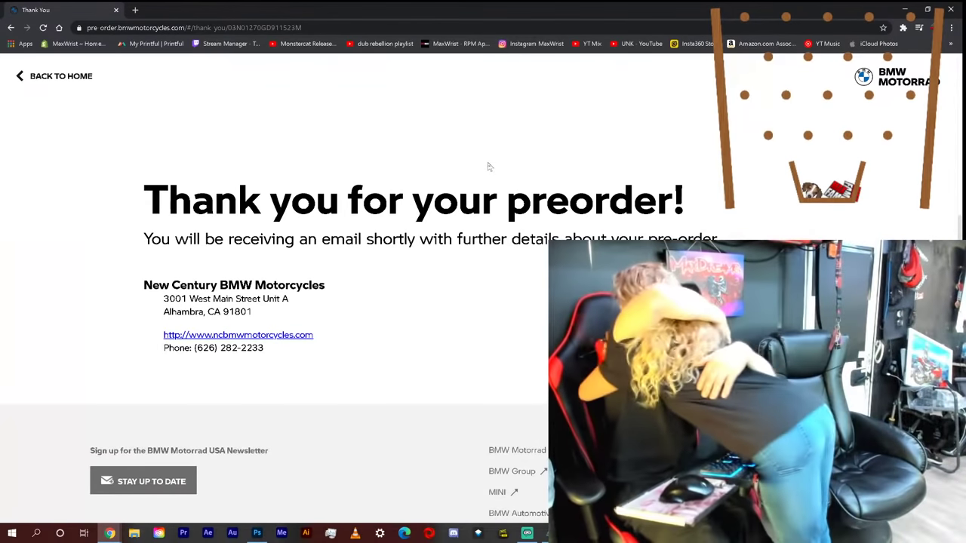
Dismiss the caret browsing prompt on the thank-you page.
{"action": "key", "text": "F7"}
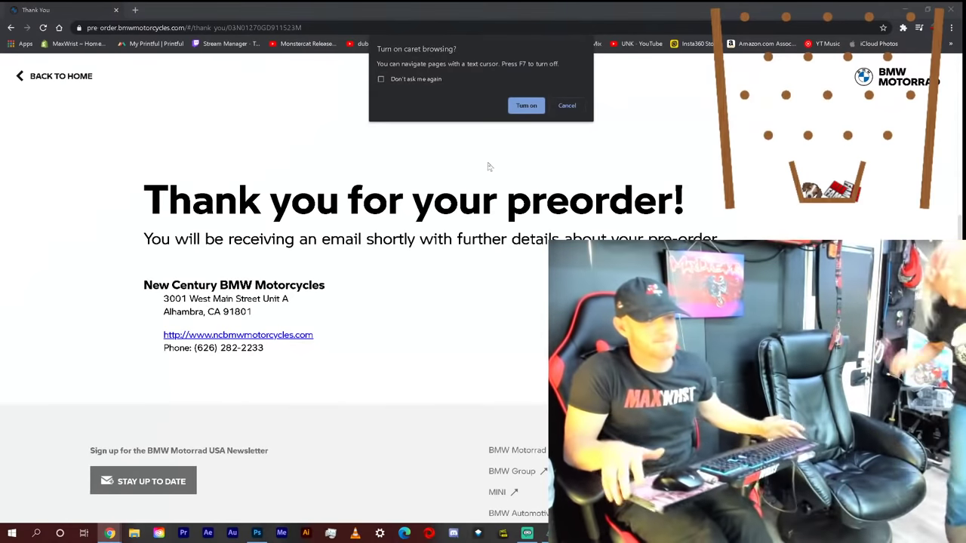
{"action": "left_click", "coordinate": [559, 107]}
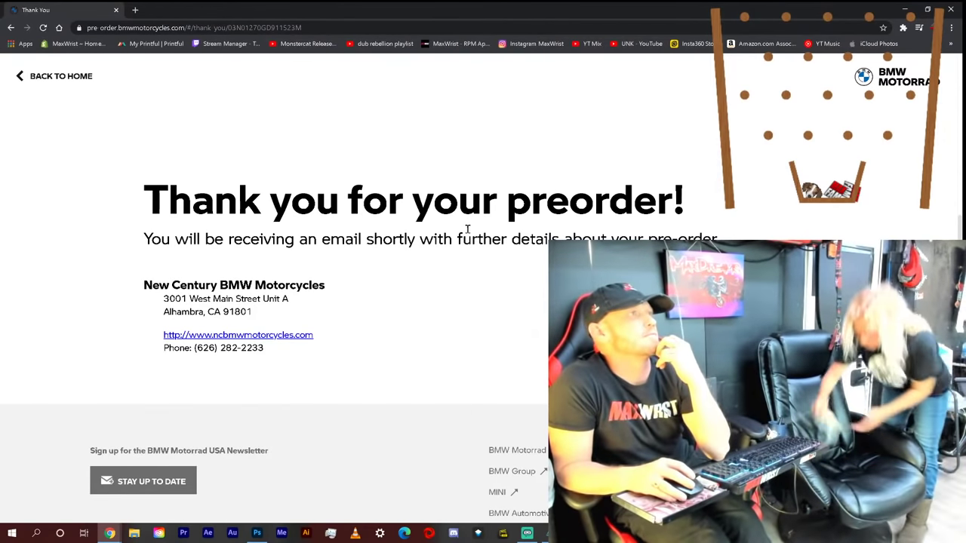
{"action": "scroll", "coordinate": [467, 231], "scroll_direction": "down", "scroll_amount": 2}
{"action": "scroll", "coordinate": [718, 212], "scroll_direction": "down", "scroll_amount": 2}
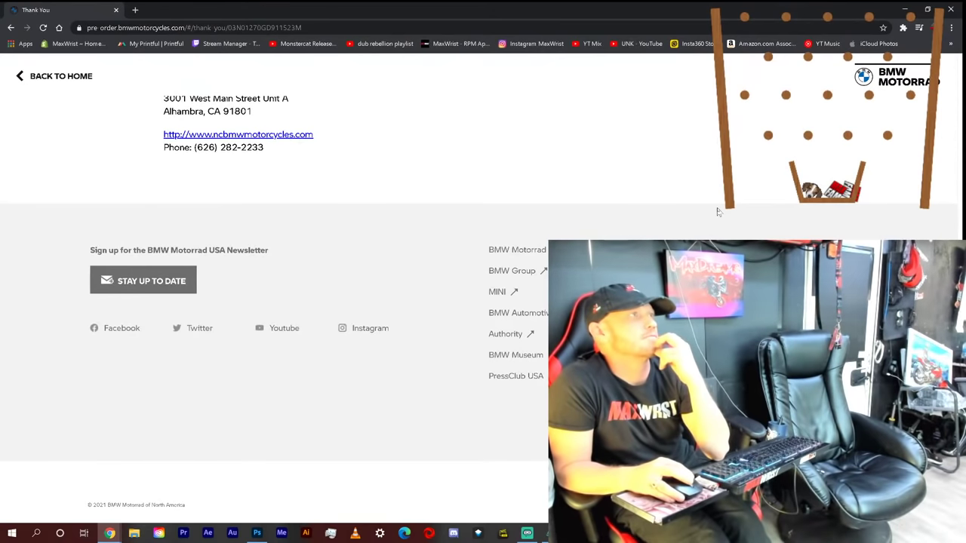
{"action": "scroll", "coordinate": [718, 212], "scroll_direction": "up", "scroll_amount": 4}
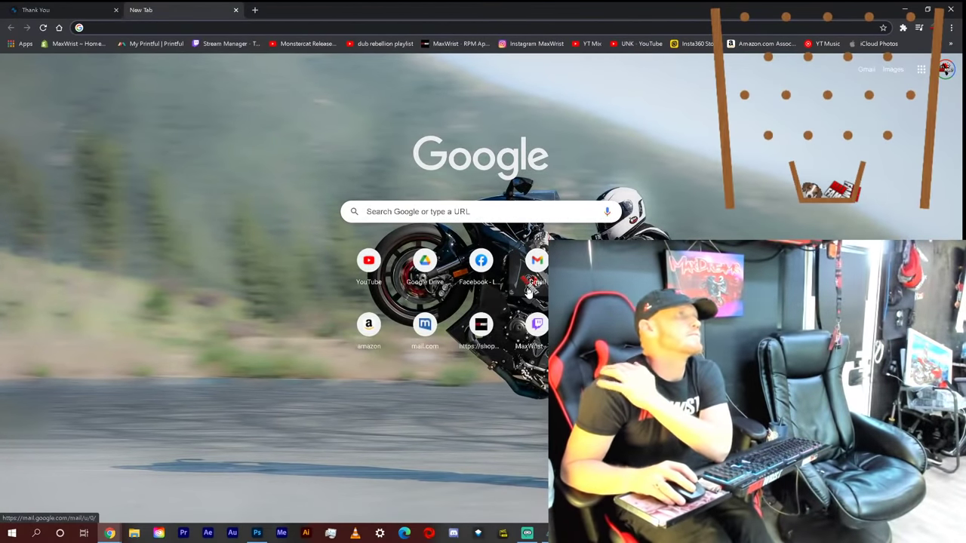
{"action": "key", "text": "ctrl+w"}
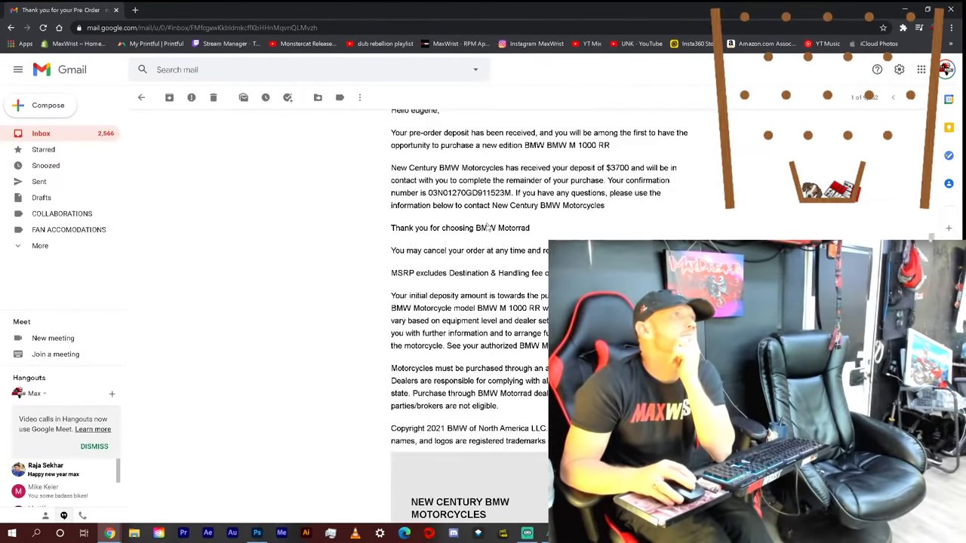
{"action": "scroll", "coordinate": [488, 225], "scroll_direction": "up", "scroll_amount": 4}
{"action": "scroll", "coordinate": [498, 226], "scroll_direction": "up", "scroll_amount": 4}
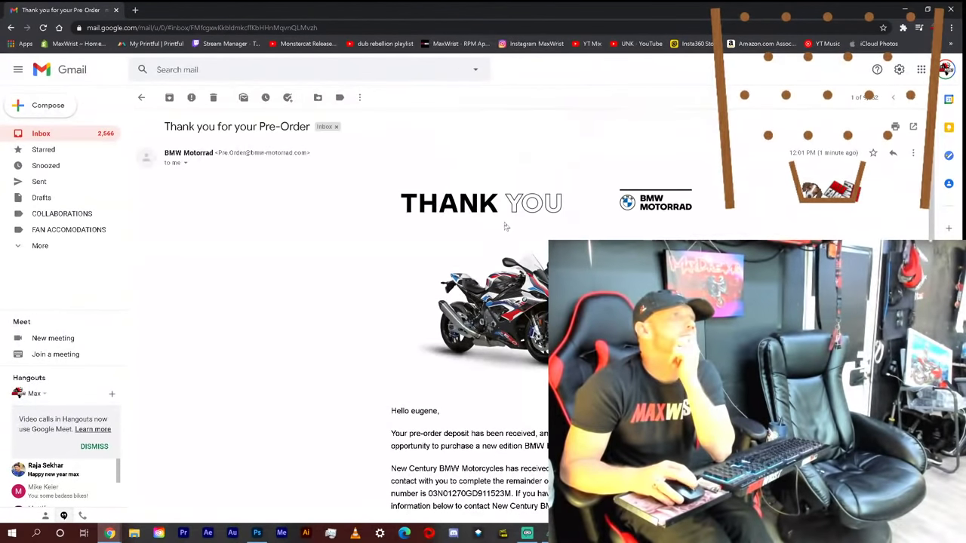
{"action": "scroll", "coordinate": [506, 225], "scroll_direction": "down", "scroll_amount": 3}
{"action": "scroll", "coordinate": [506, 225], "scroll_direction": "down", "scroll_amount": 3}
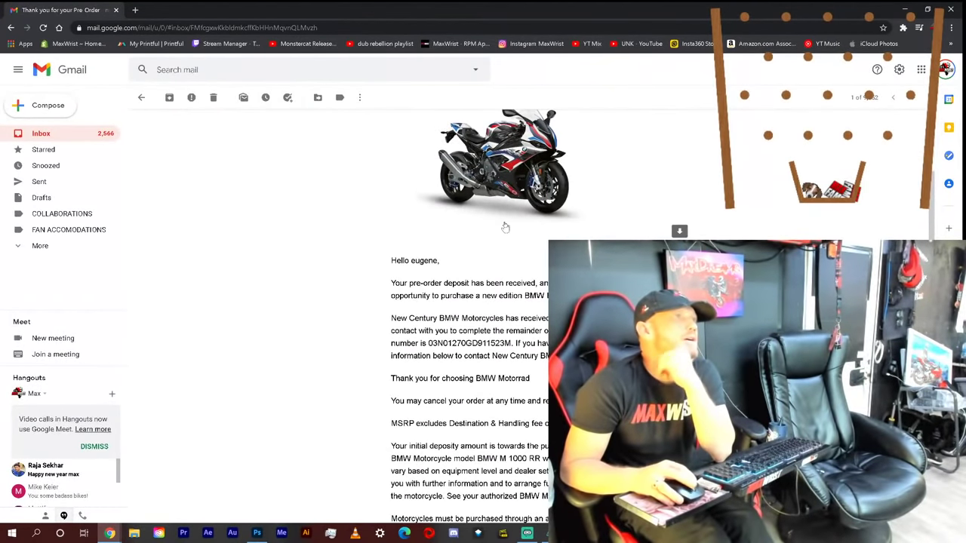
{"action": "scroll", "coordinate": [506, 225], "scroll_direction": "down", "scroll_amount": 3}
{"action": "scroll", "coordinate": [505, 224], "scroll_direction": "down", "scroll_amount": 3}
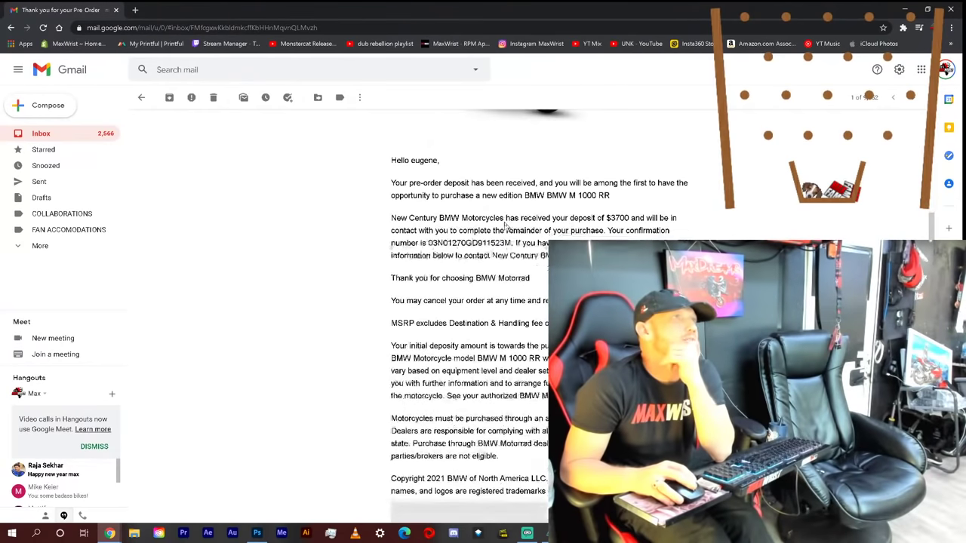
{"action": "scroll", "coordinate": [519, 185], "scroll_direction": "down", "scroll_amount": 3}
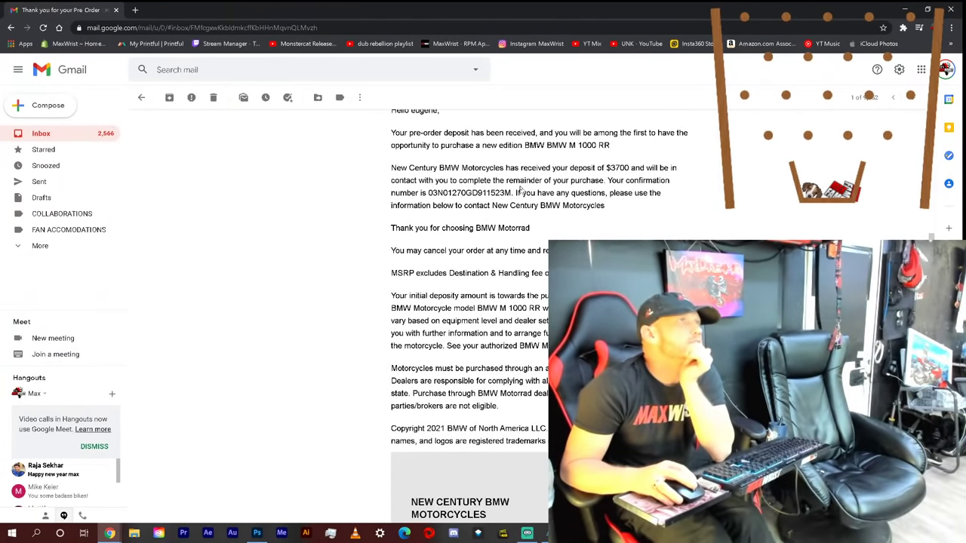
{"action": "scroll", "coordinate": [520, 189], "scroll_direction": "down", "scroll_amount": 2}
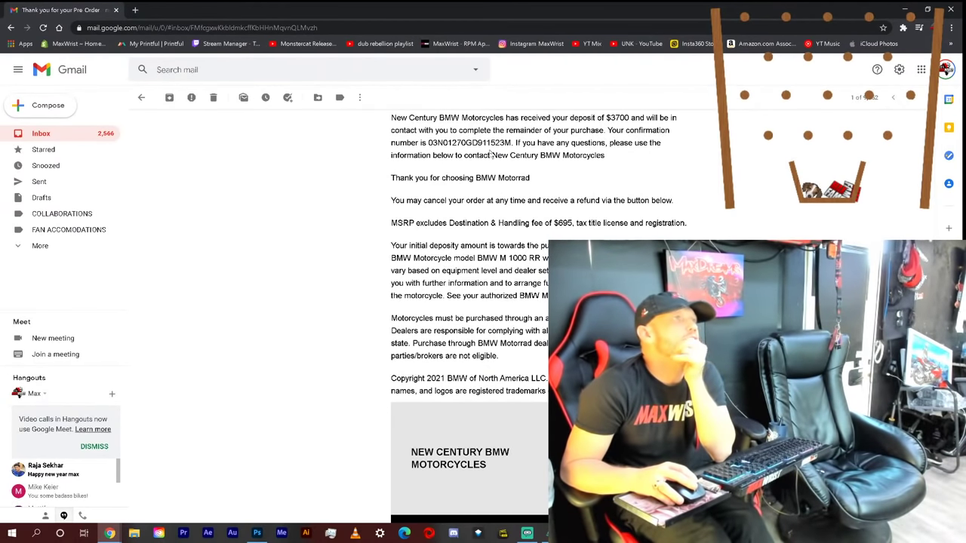
{"action": "scroll", "coordinate": [491, 153], "scroll_direction": "down", "scroll_amount": 2}
{"action": "scroll", "coordinate": [491, 154], "scroll_direction": "down", "scroll_amount": 2}
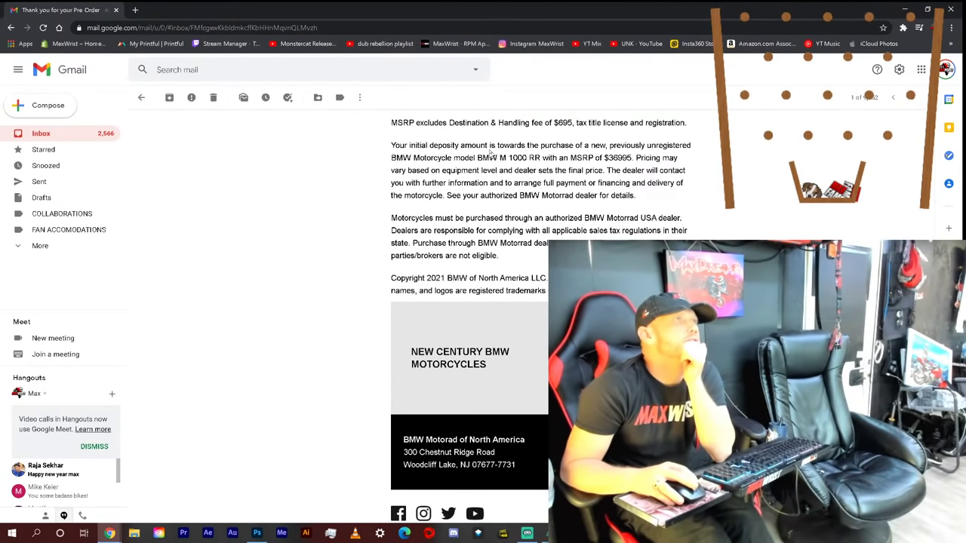
{"action": "scroll", "coordinate": [492, 154], "scroll_direction": "down", "scroll_amount": 1}
{"action": "scroll", "coordinate": [492, 154], "scroll_direction": "down", "scroll_amount": 2}
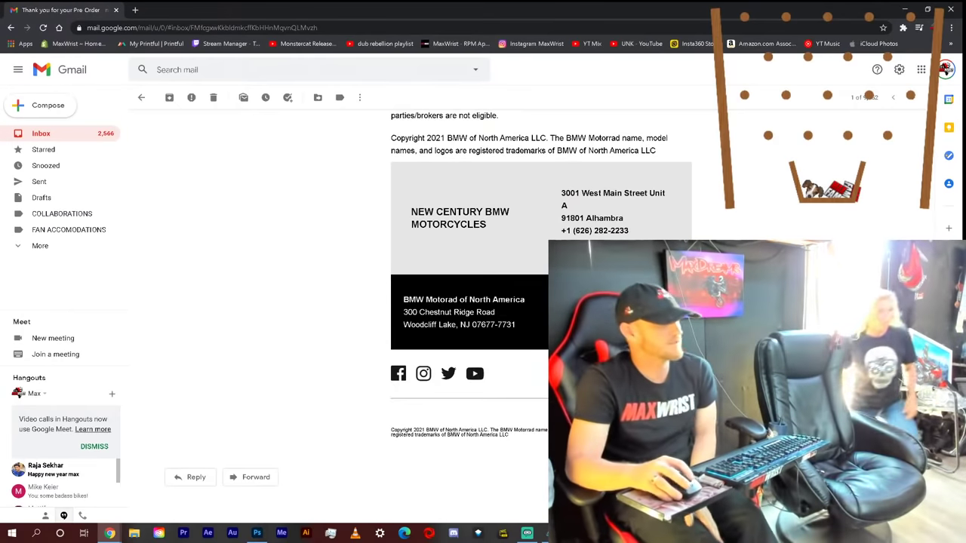
Load the saved MAXWRIST M1000RR GoFundMe fundraiser link in a new tab.
{"action": "key", "text": "super+shift+s"}
{"action": "key", "text": "ctrl+t"}
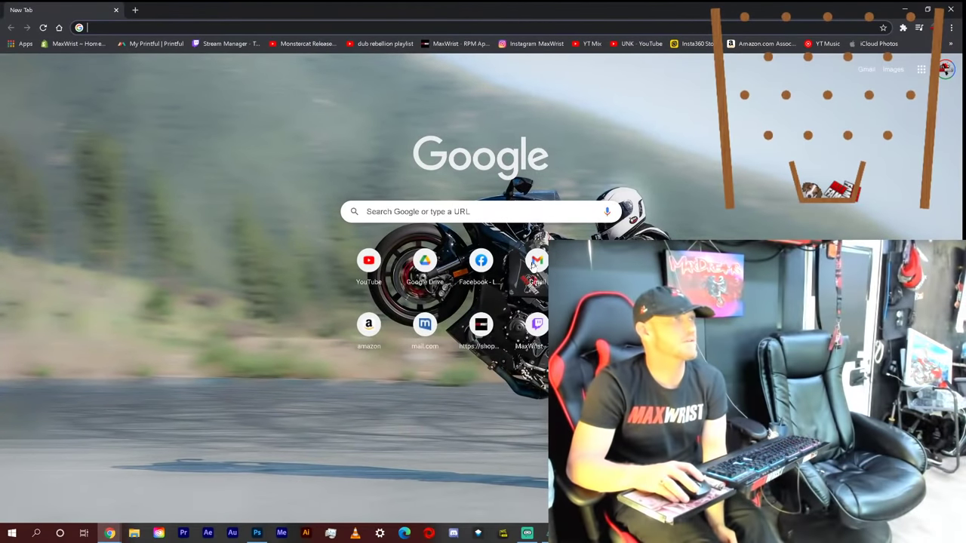
{"action": "type", "text": "bit.ly/mototruck"}
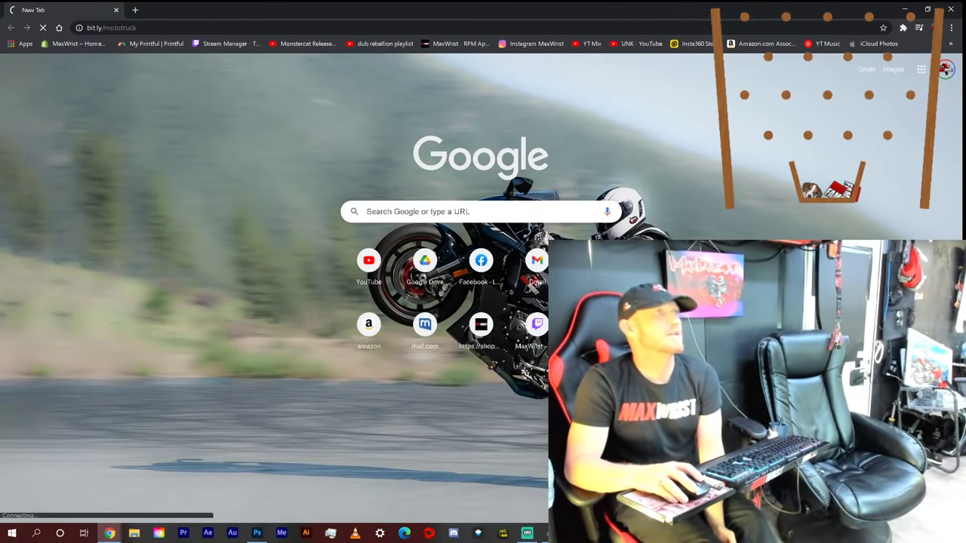
{"action": "key", "text": "Return"}
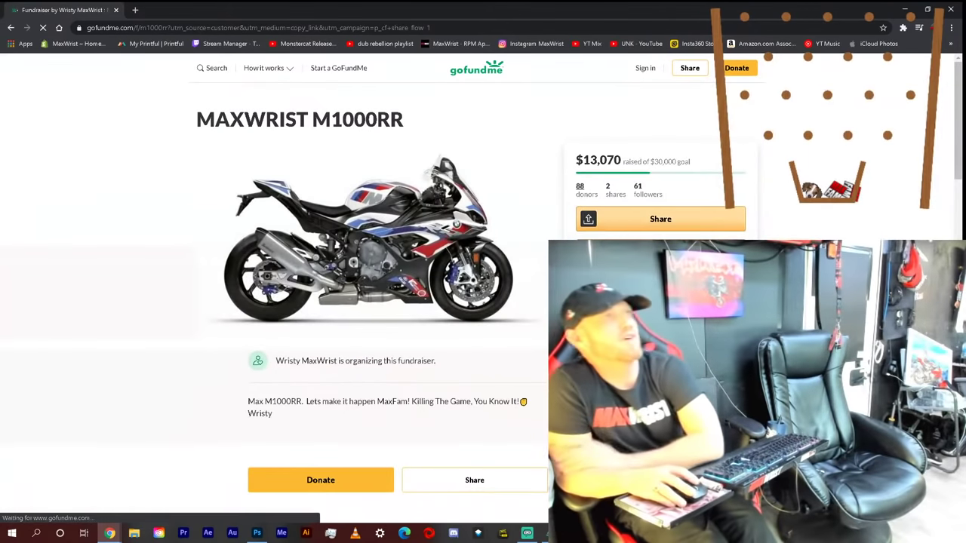
Highlight the $13,070 raised and the $30,000 goal on the fundraiser page.
{"action": "double_click", "coordinate": [615, 160]}
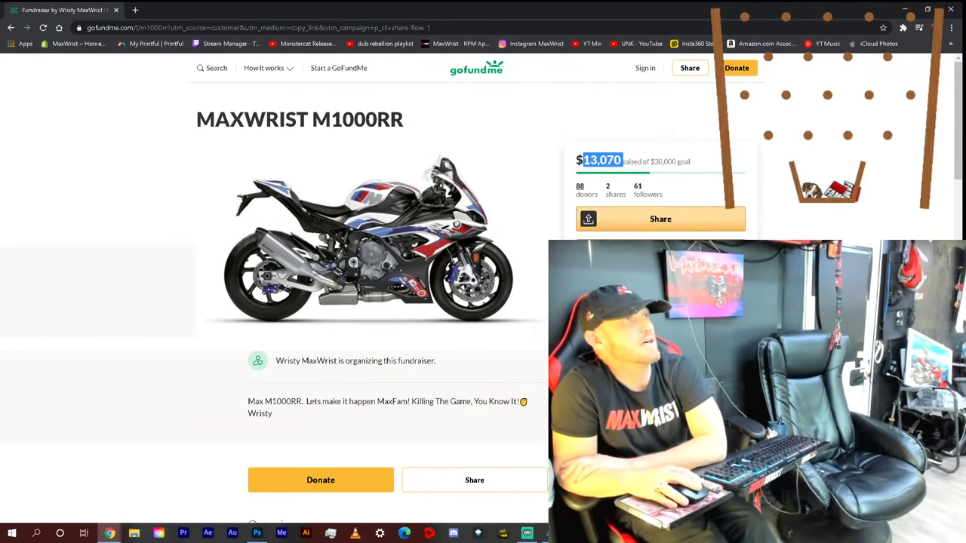
{"action": "left_click", "coordinate": [663, 165]}
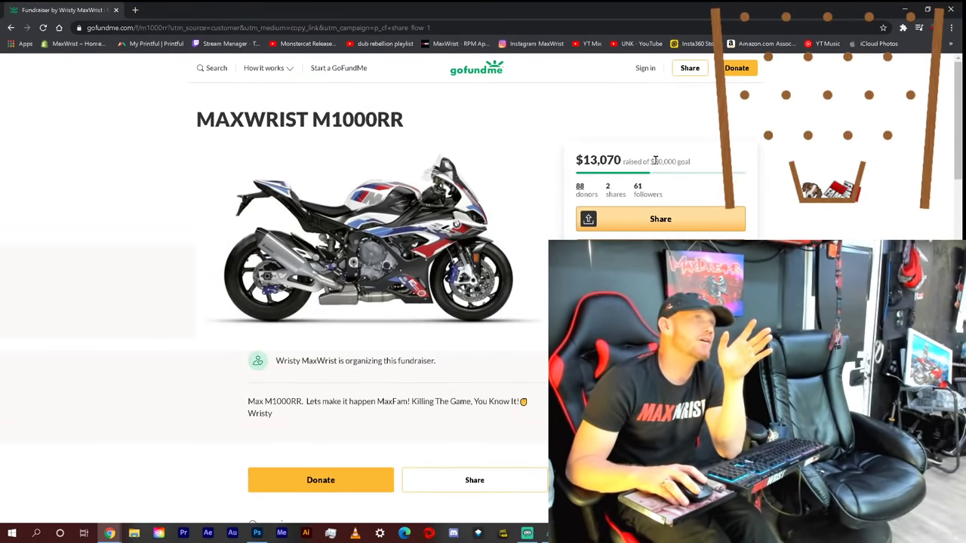
{"action": "left_click_drag", "start_coordinate": [653, 160], "coordinate": [675, 161]}
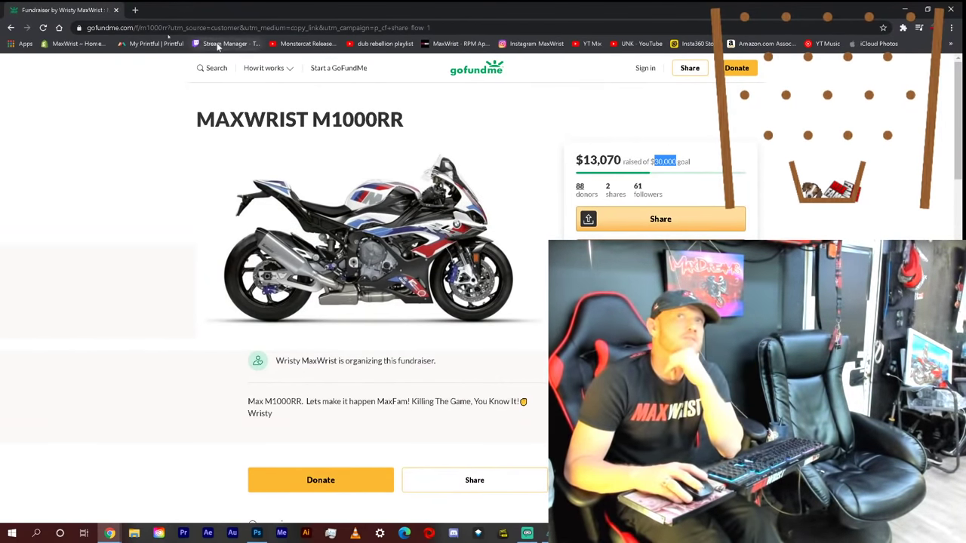
Copy the fundraiser page address and switch back to the Gmail window.
{"action": "left_click", "coordinate": [151, 28]}
{"action": "right_click", "coordinate": [121, 28]}
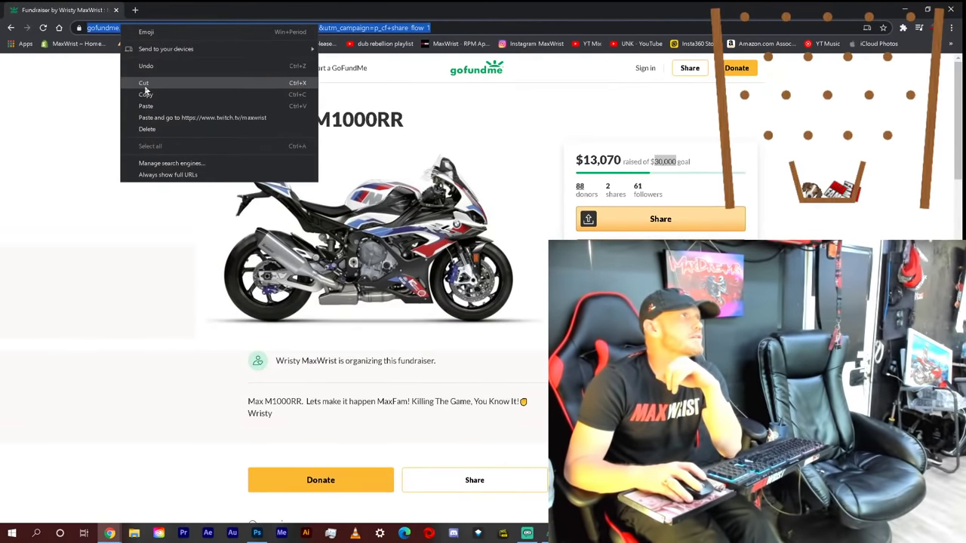
{"action": "left_click", "coordinate": [146, 93]}
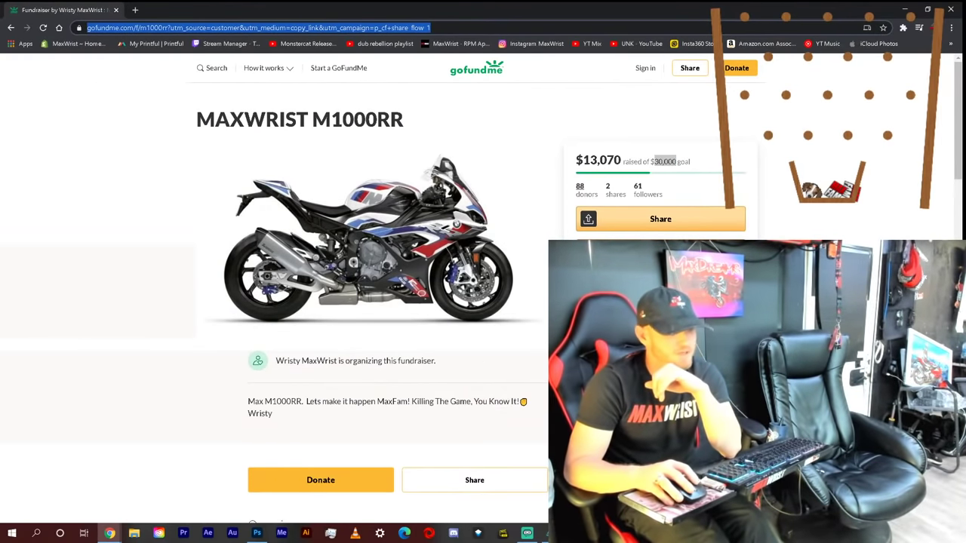
{"action": "key", "text": "alt+Tab"}
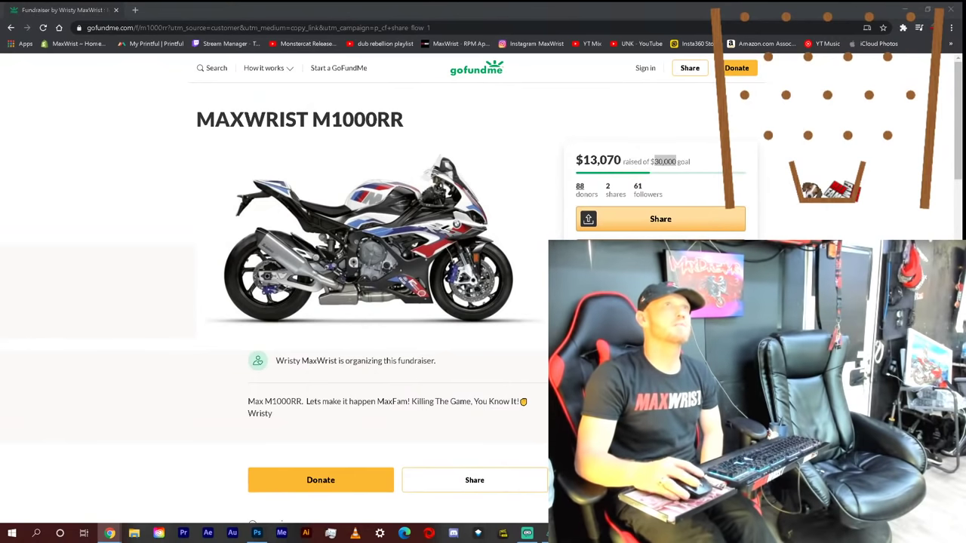
{"action": "left_click", "coordinate": [902, 6]}
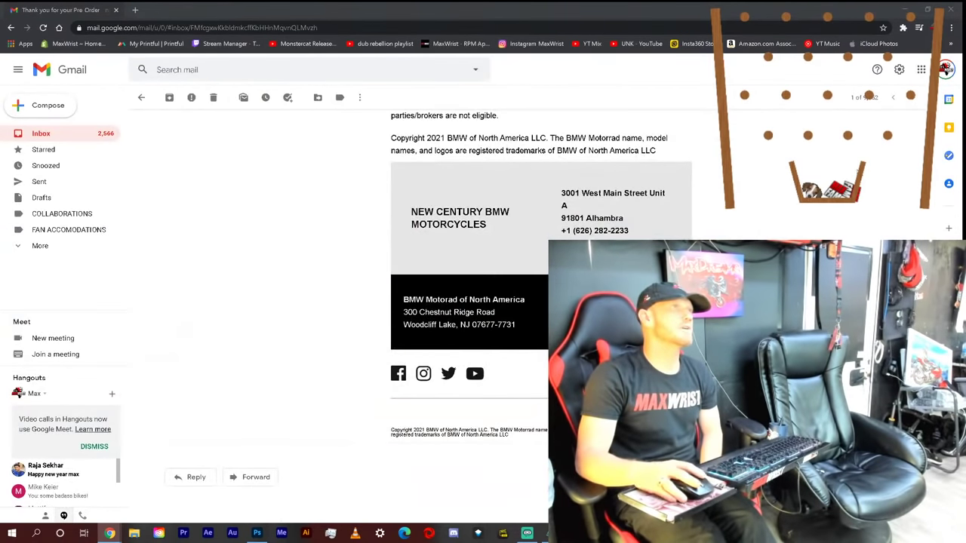
{"action": "scroll", "coordinate": [453, 302], "scroll_direction": "up", "scroll_amount": 10}
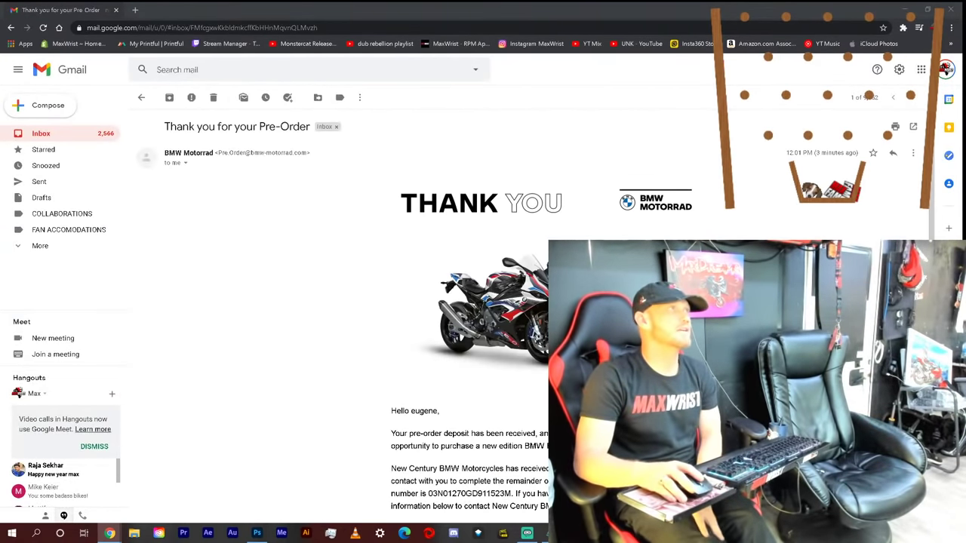